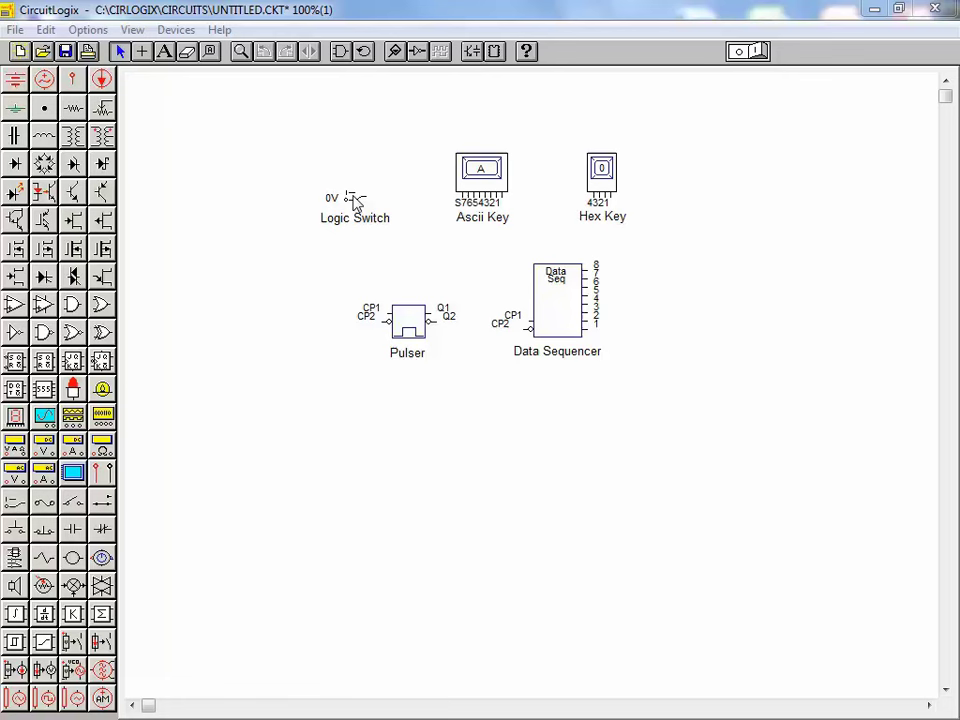
# Step: Toggle the logic switch on and off, then step the ASCII key through A and B to C
pyautogui.click(355, 199)
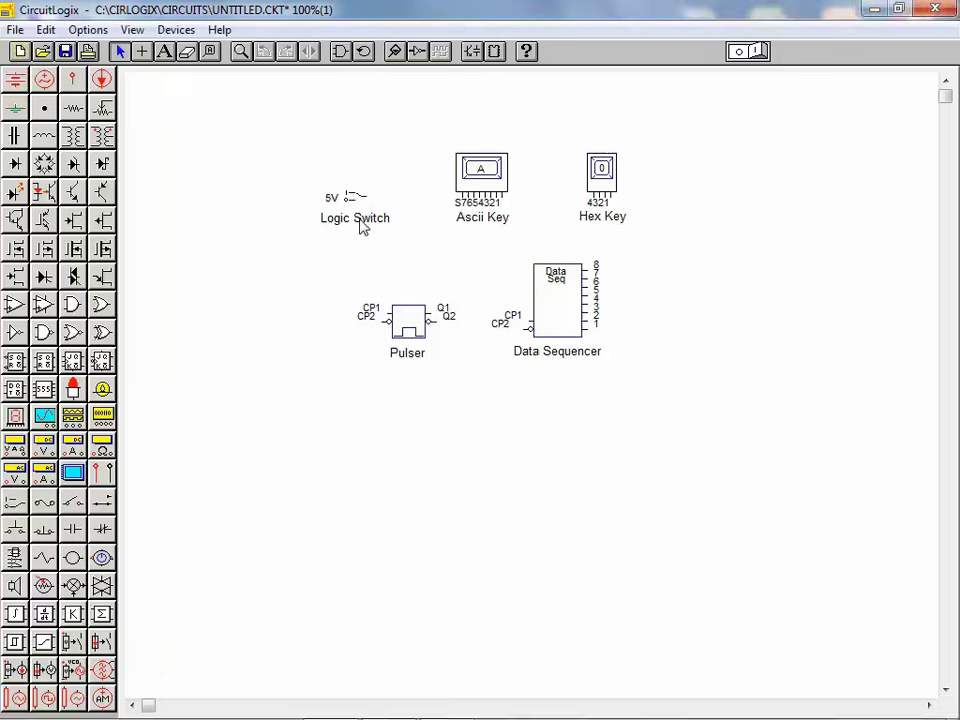
pyautogui.click(357, 199)
pyautogui.press('a')
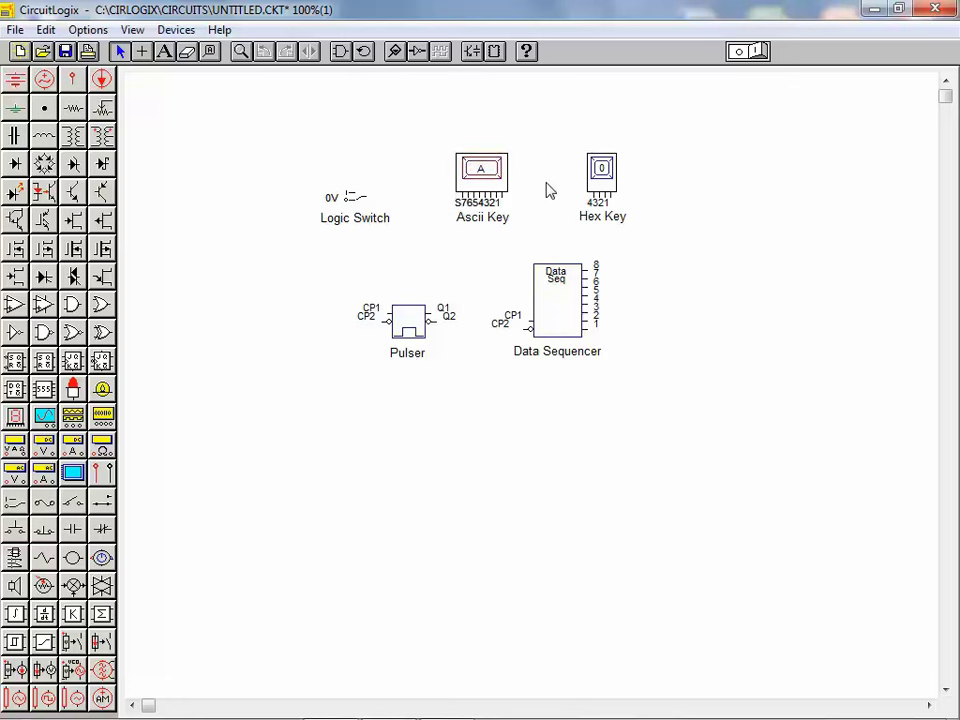
pyautogui.press('b')
pyautogui.press('c')
# Step: Set the Hex Key output through A and 6 to end at F
pyautogui.click(601, 170)
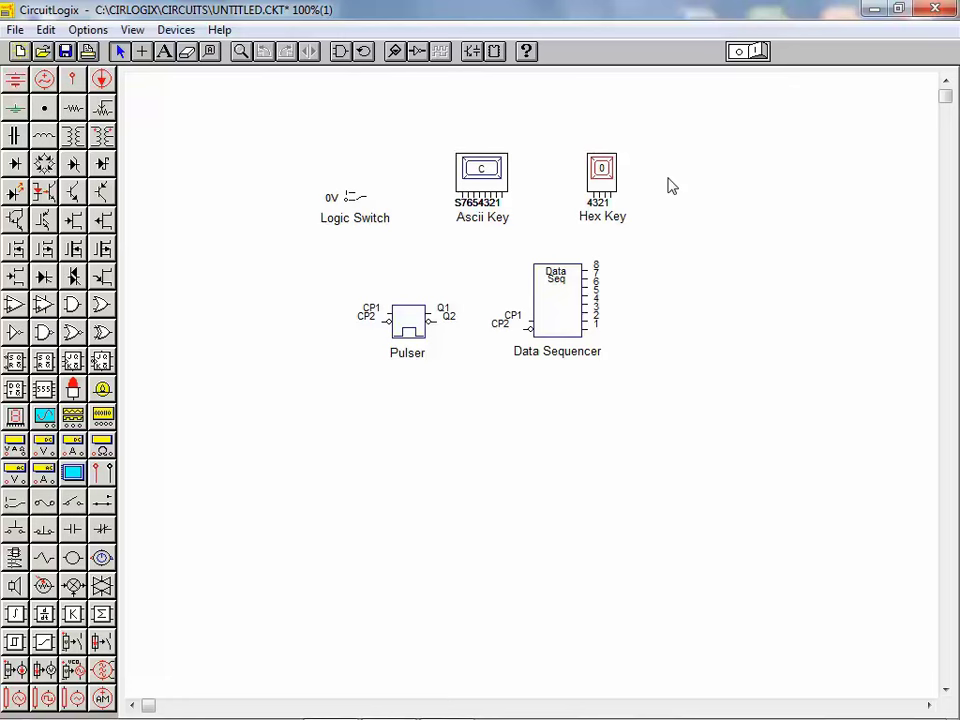
pyautogui.press('a')
pyautogui.press('6')
pyautogui.press('f')
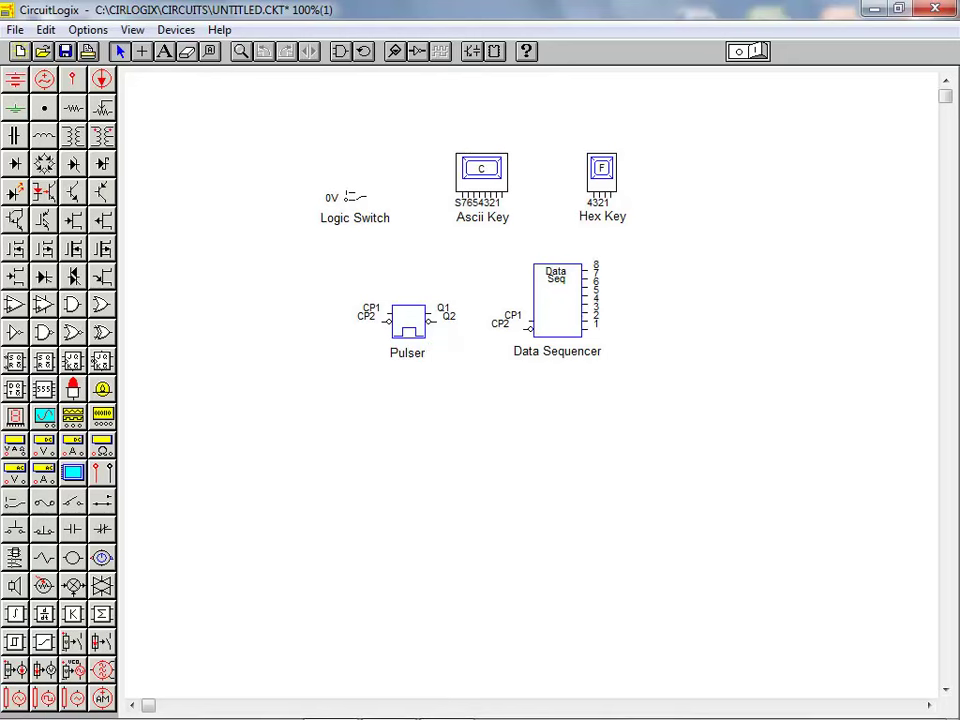
pyautogui.doubleClick(407, 321)
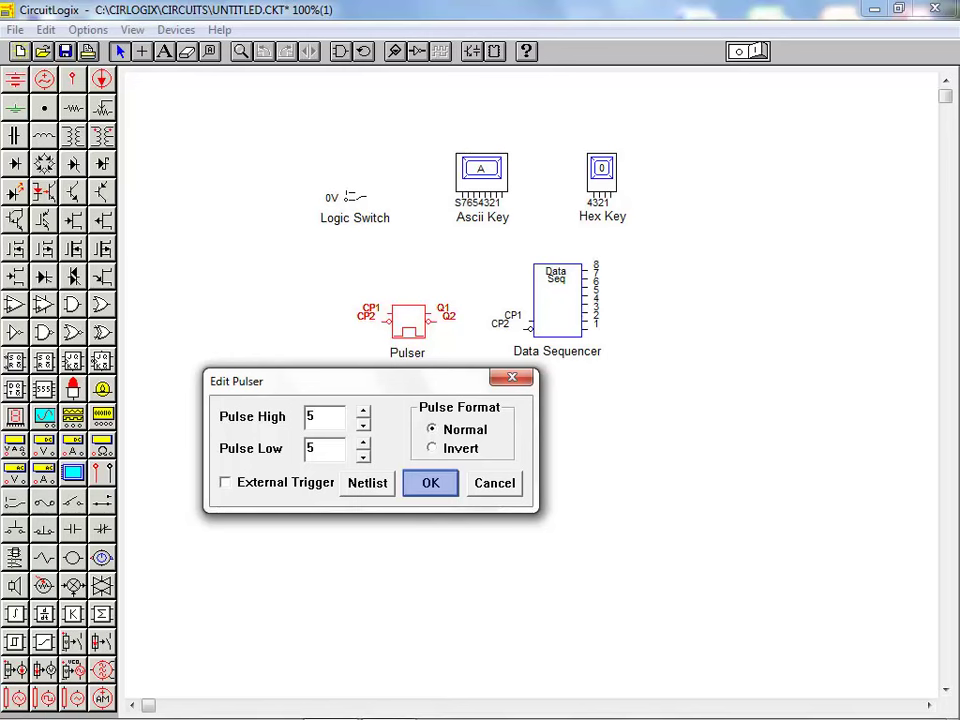
pyautogui.press('Return')
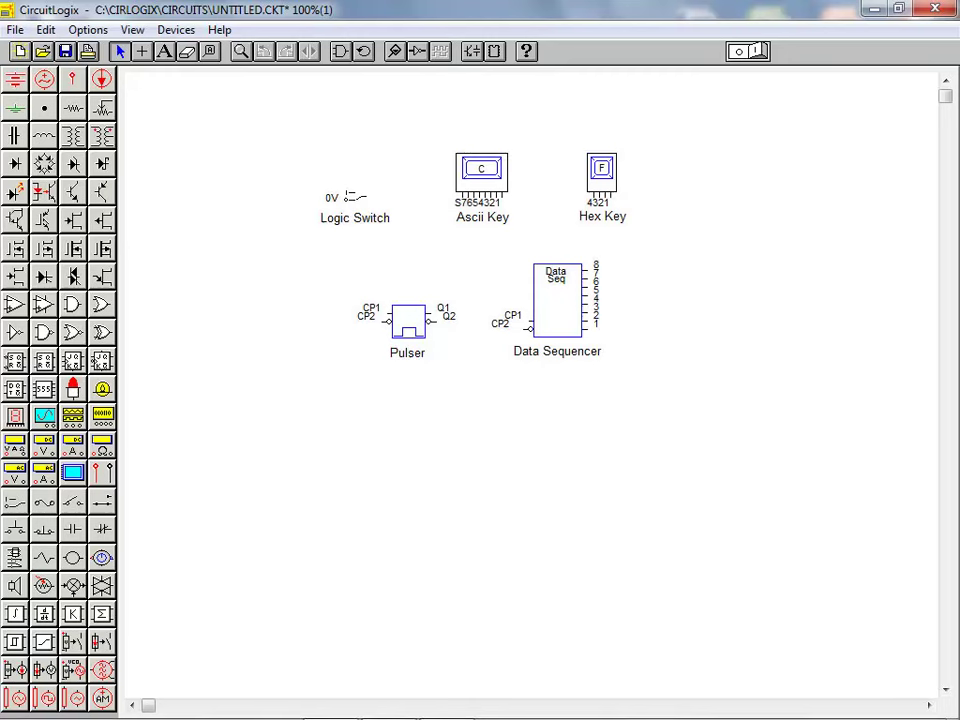
pyautogui.doubleClick(557, 300)
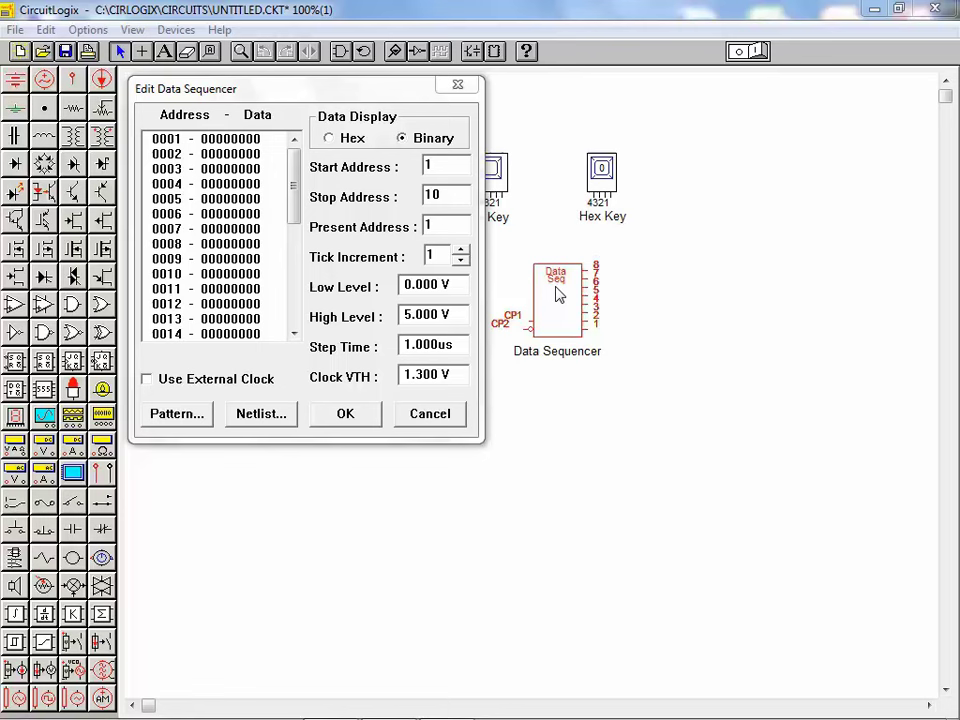
pyautogui.click(244, 140)
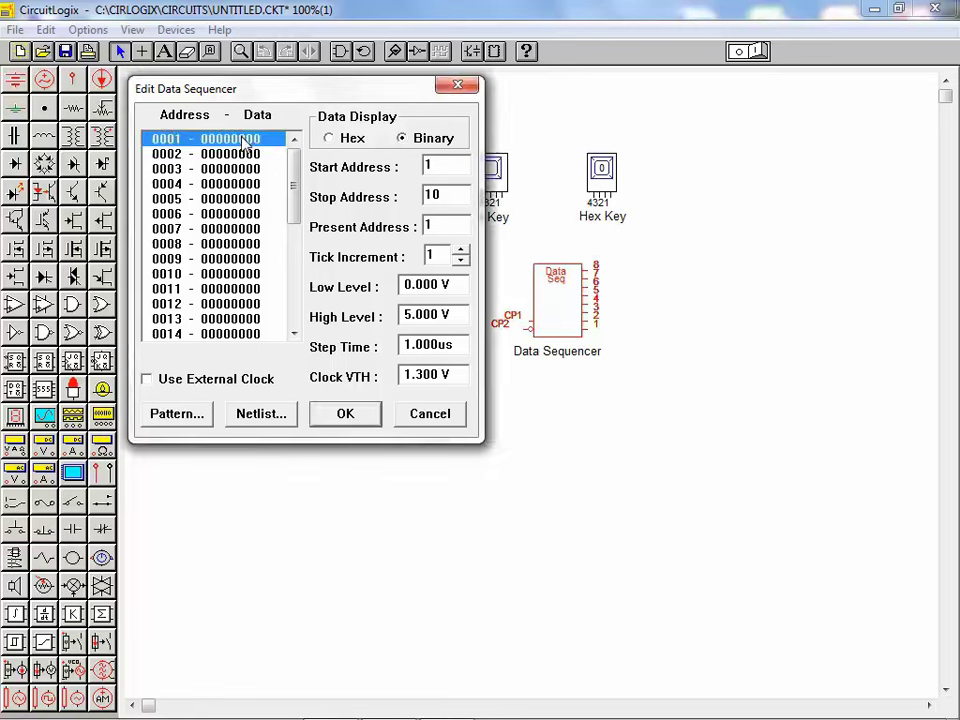
pyautogui.write('1110')
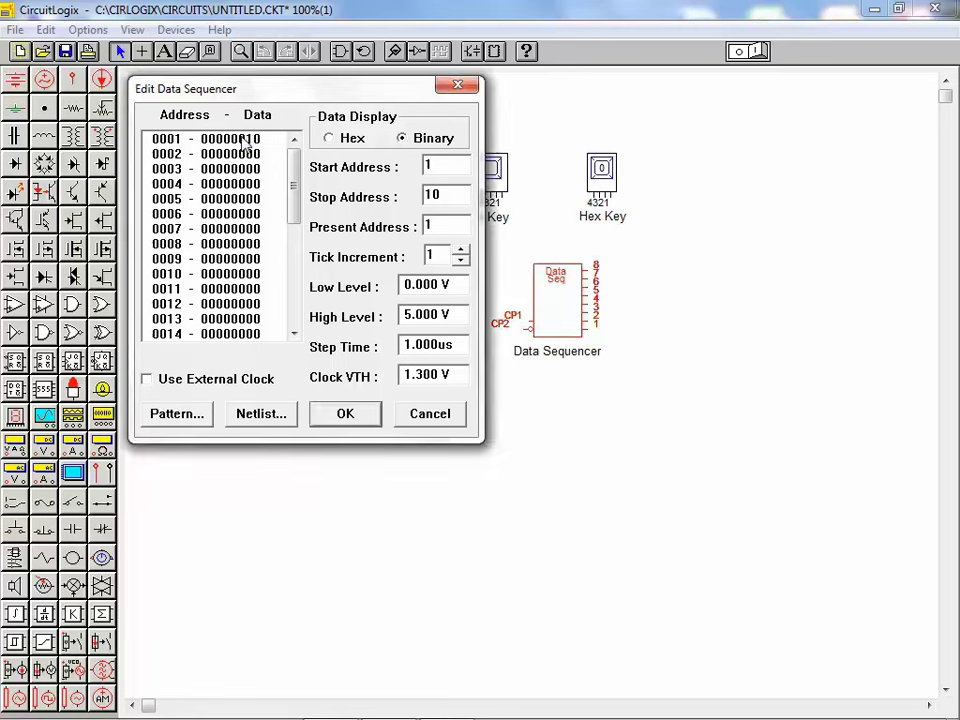
pyautogui.write('1010')
pyautogui.click(245, 157)
pyautogui.click(245, 157)
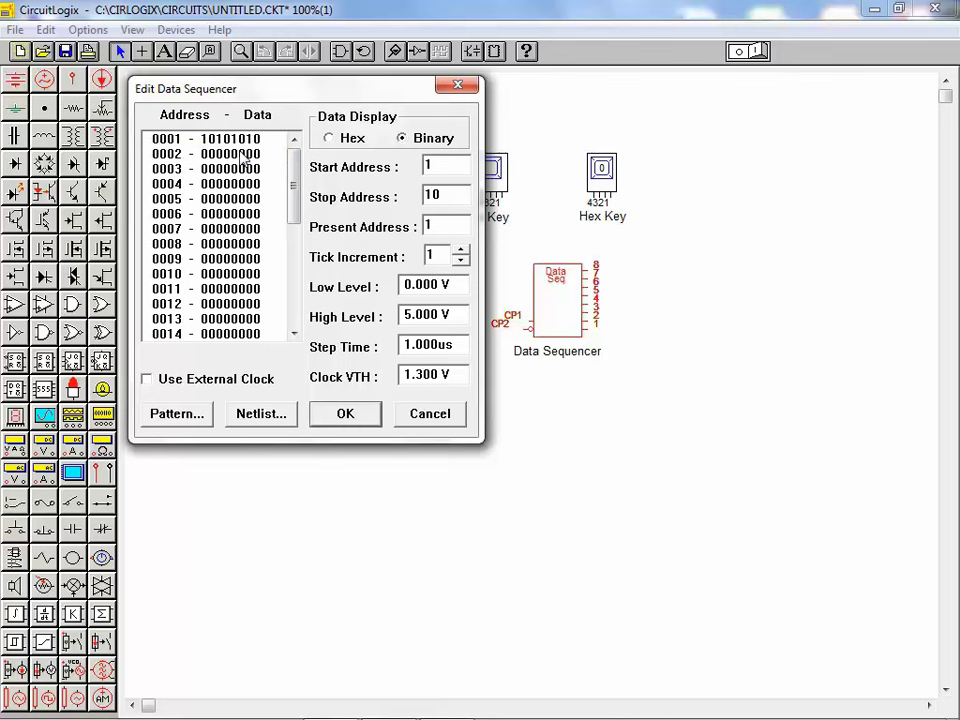
pyautogui.write('10101010')
pyautogui.click(346, 414)
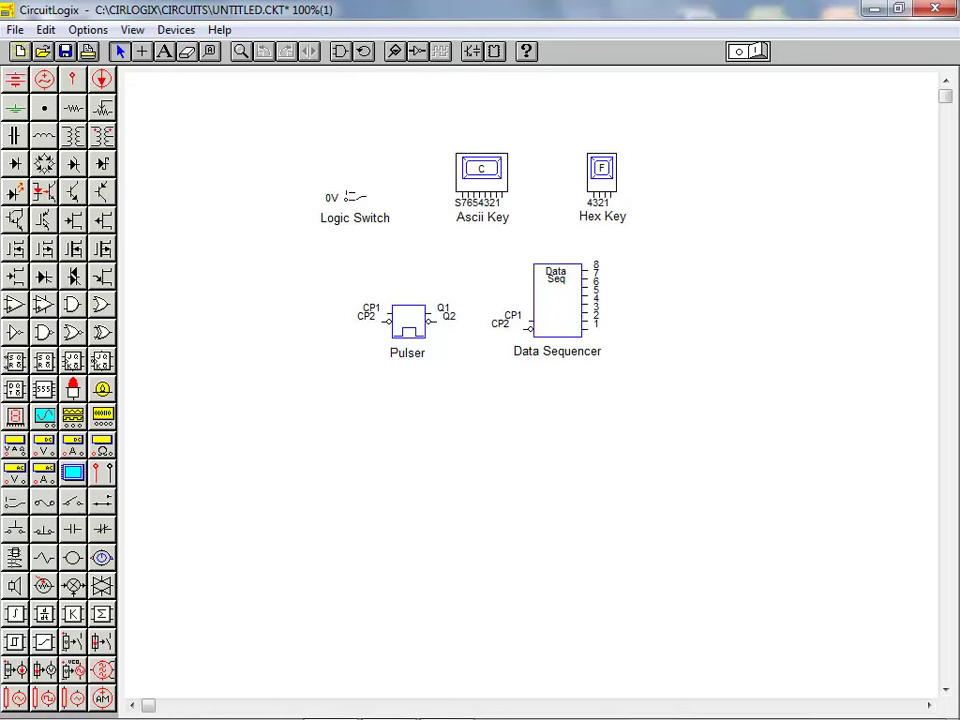
# Step: Apply a Count Up pattern to Data Sequencer addresses 1–10, bits 1–8
pyautogui.doubleClick(557, 300)
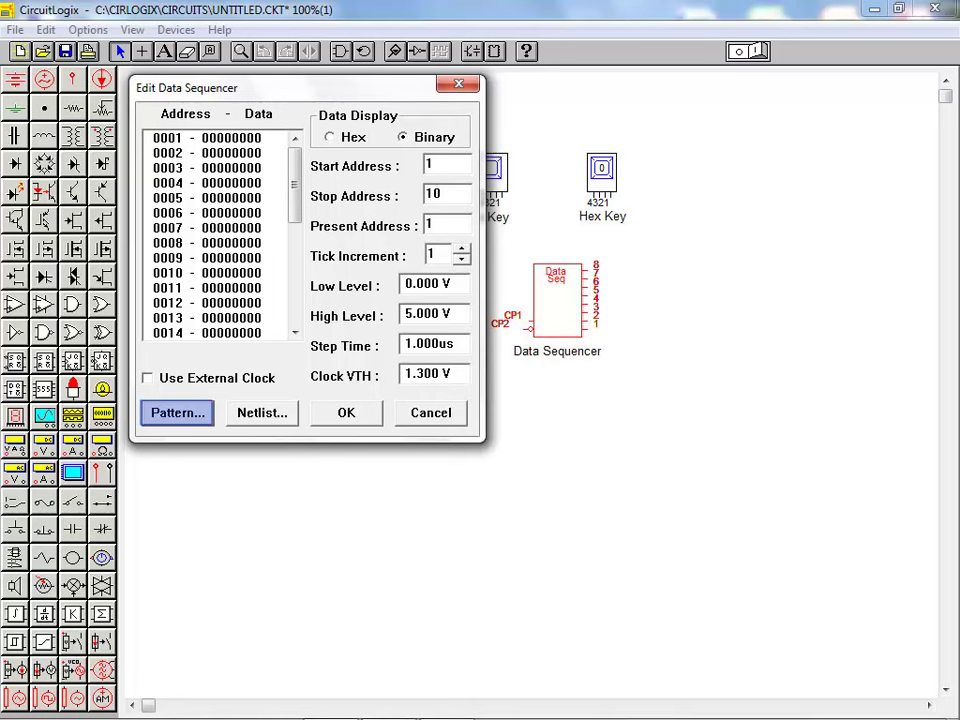
pyautogui.click(177, 412)
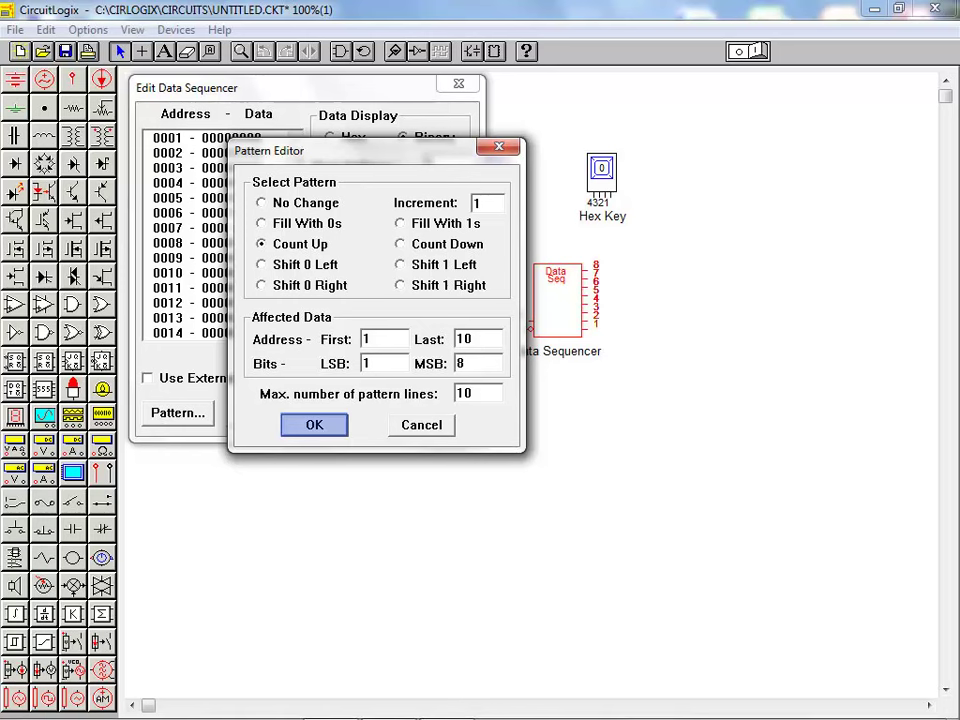
pyautogui.press('Return')
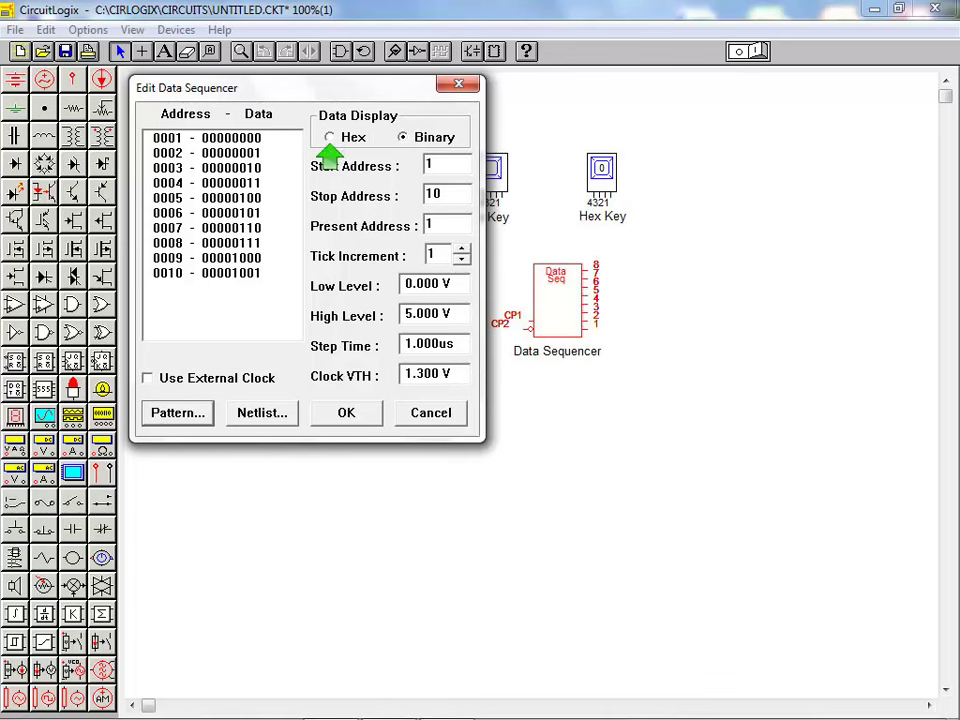
# Step: Switch the sequencer's Data Display from binary to Hex
pyautogui.click(330, 137)
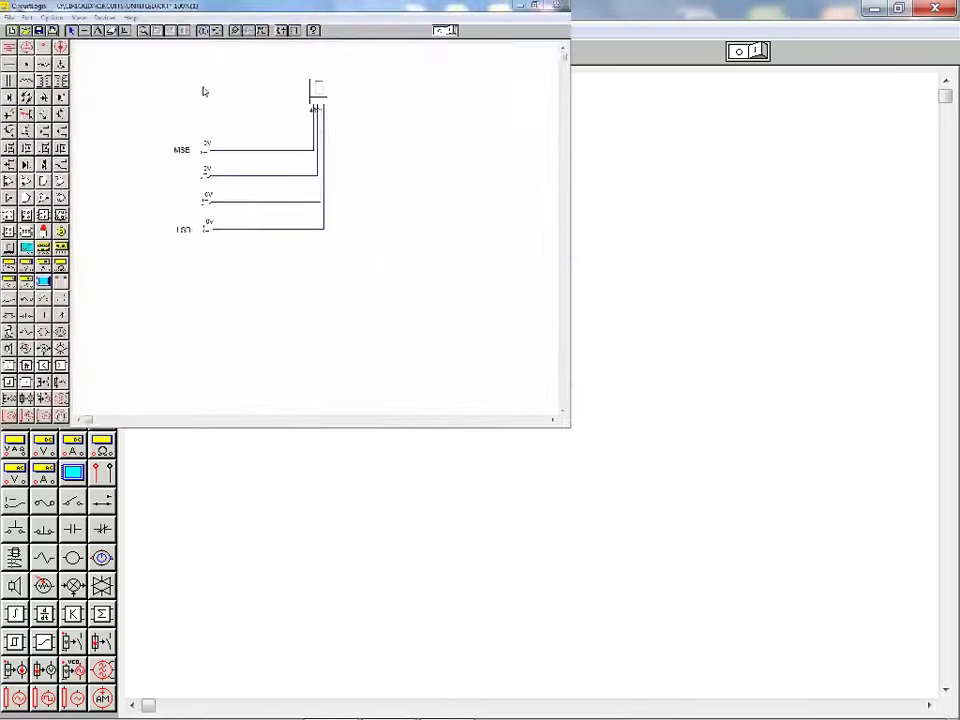
# Step: Start the simulation, test the LSB switch, and turn on the third switch so the display reads 2
pyautogui.click(341, 54)
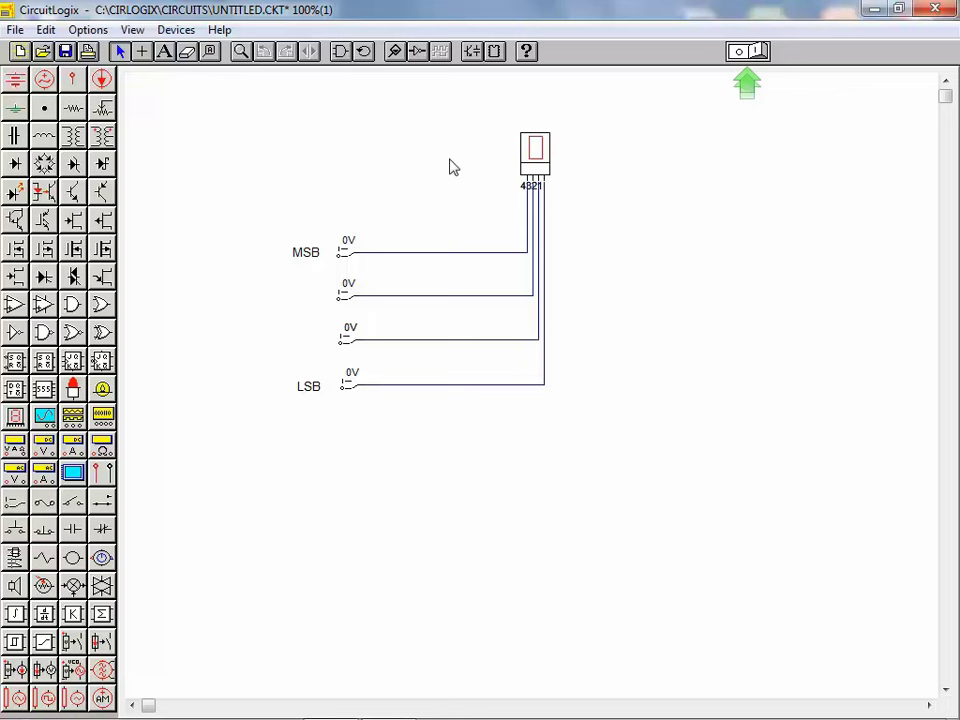
pyautogui.click(759, 52)
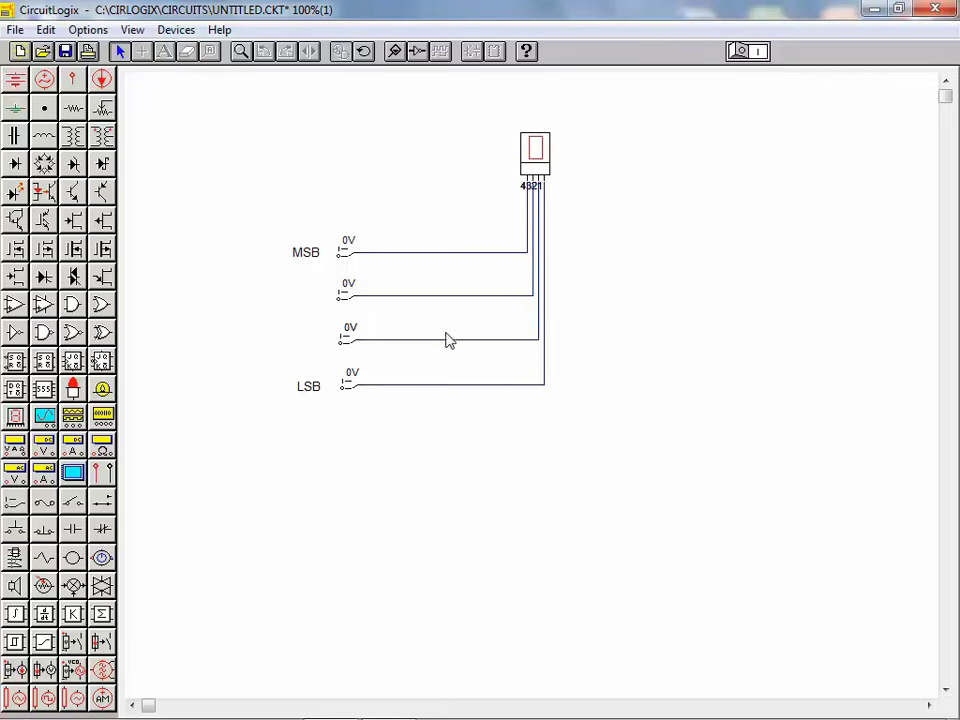
pyautogui.click(352, 395)
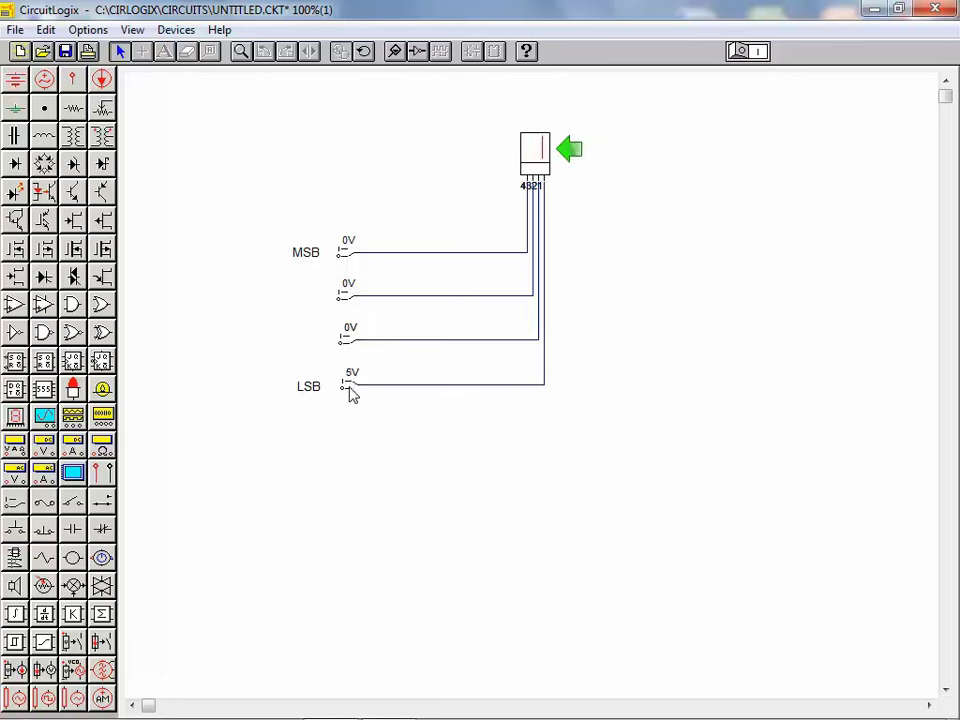
pyautogui.click(352, 395)
pyautogui.click(349, 342)
pyautogui.click(394, 55)
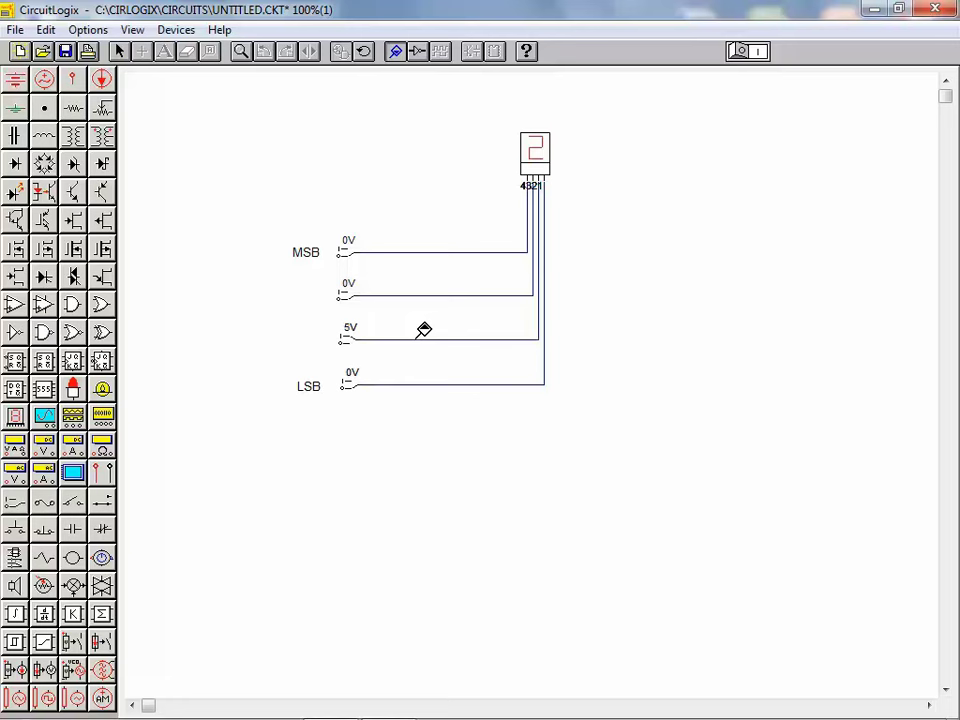
# Step: End the simulation with the Run/Stop toolbar switch
pyautogui.click(741, 53)
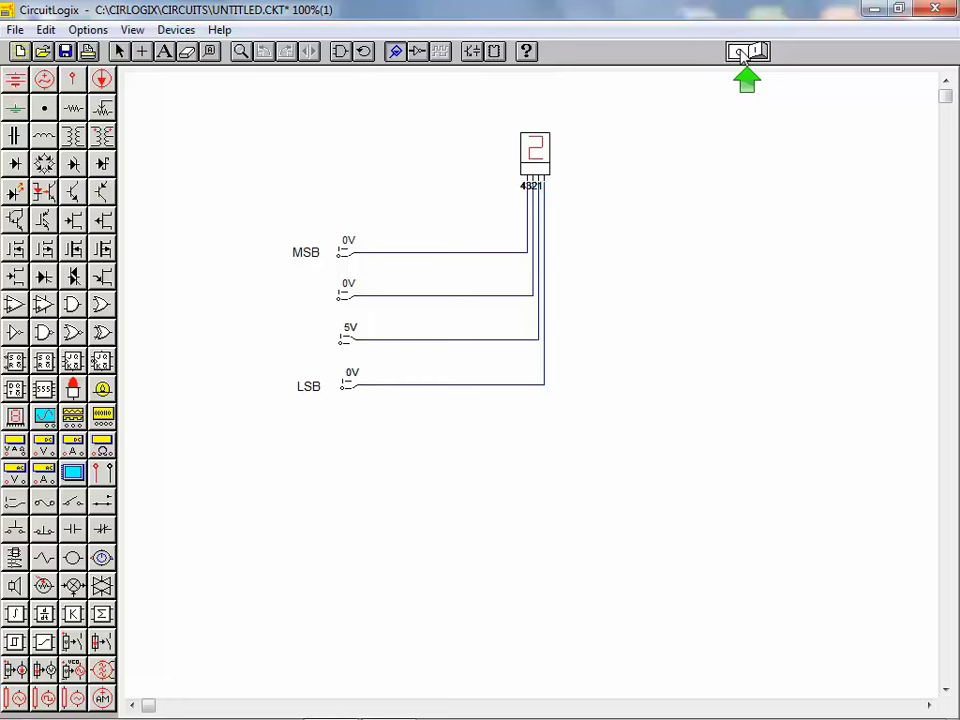